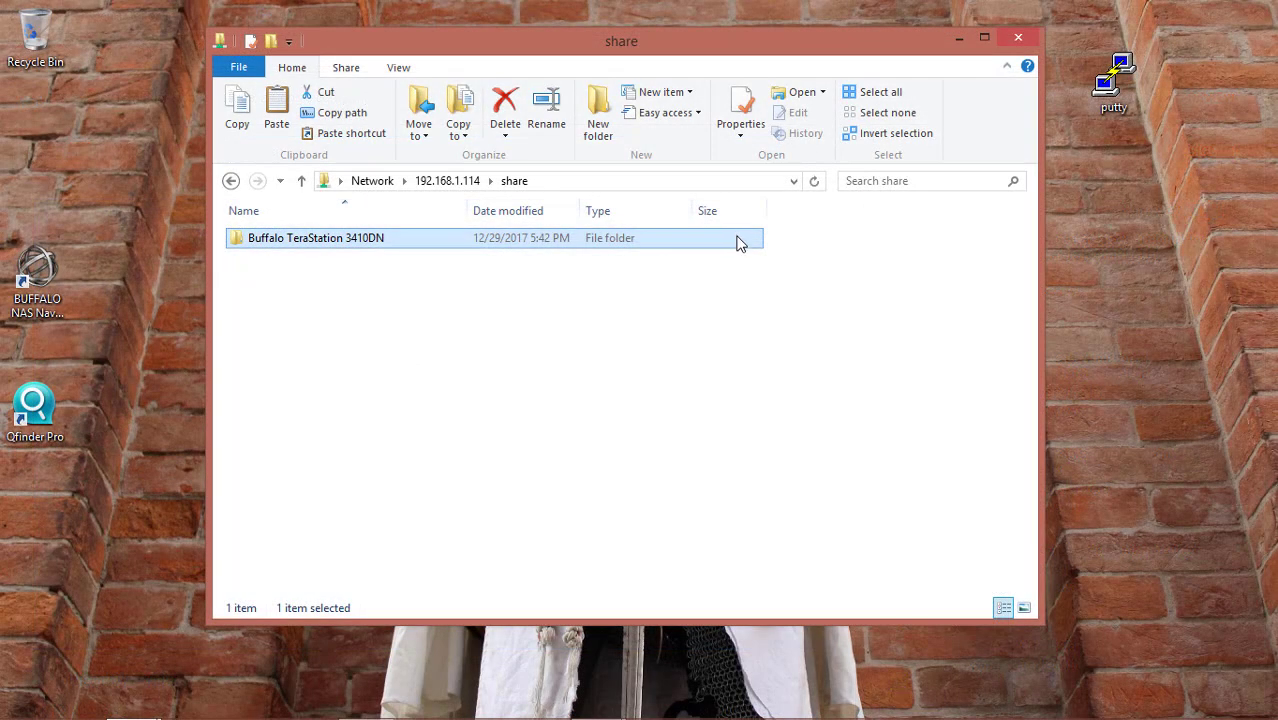
# - Open the Buffalo TeraStation 3410DN folder and load project 12 in Camtasia Studio
pyautogui.doubleClick(735, 240)
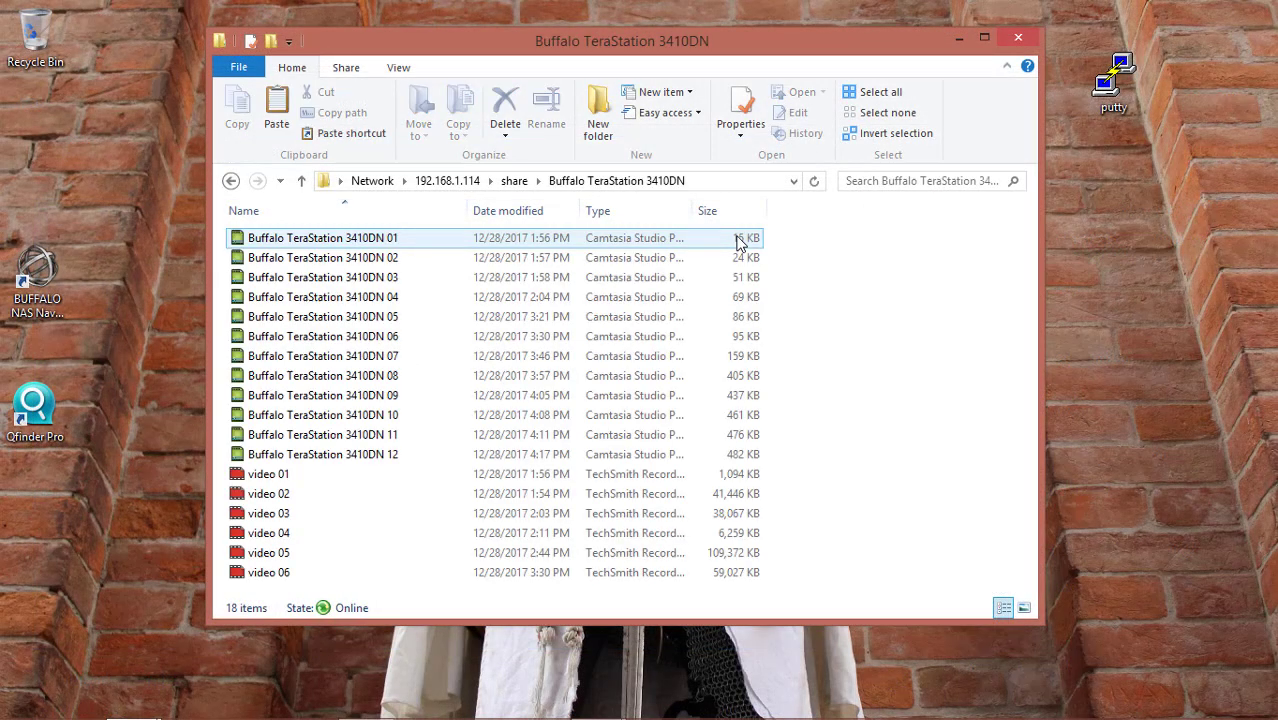
pyautogui.click(330, 455)
pyautogui.doubleClick(330, 456)
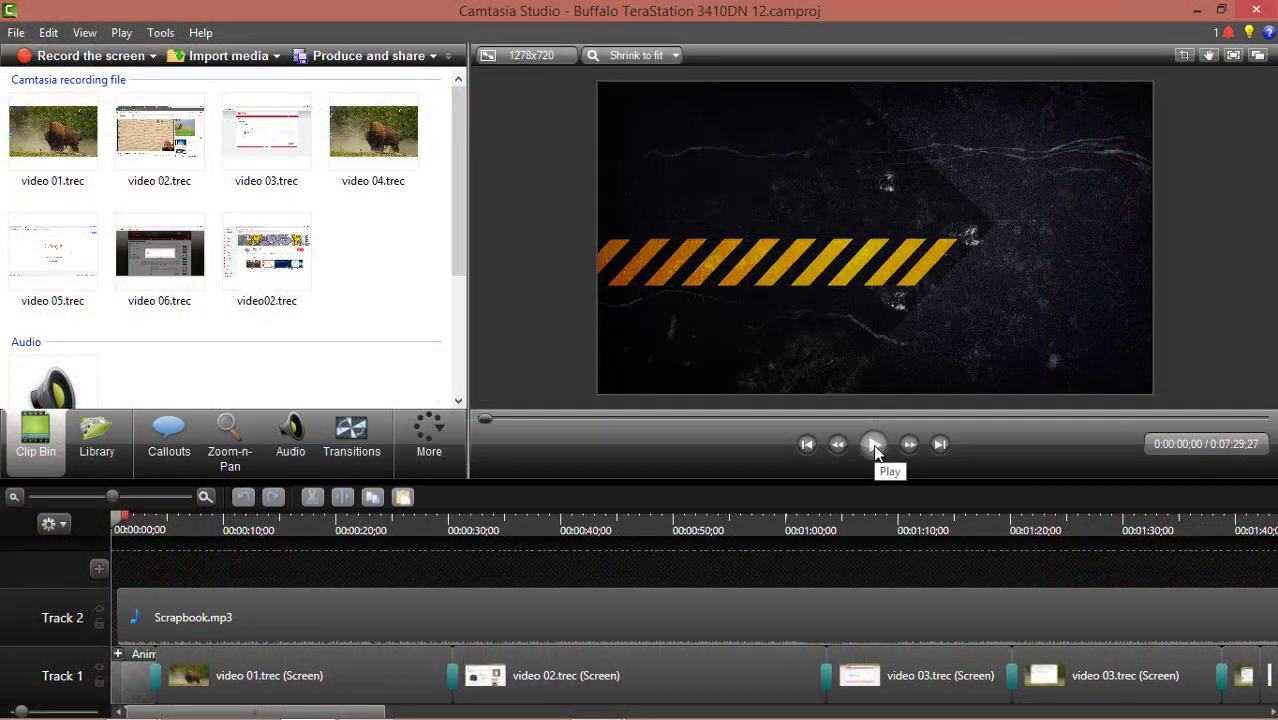
# - Play the project preview from its intro
pyautogui.click(873, 444)
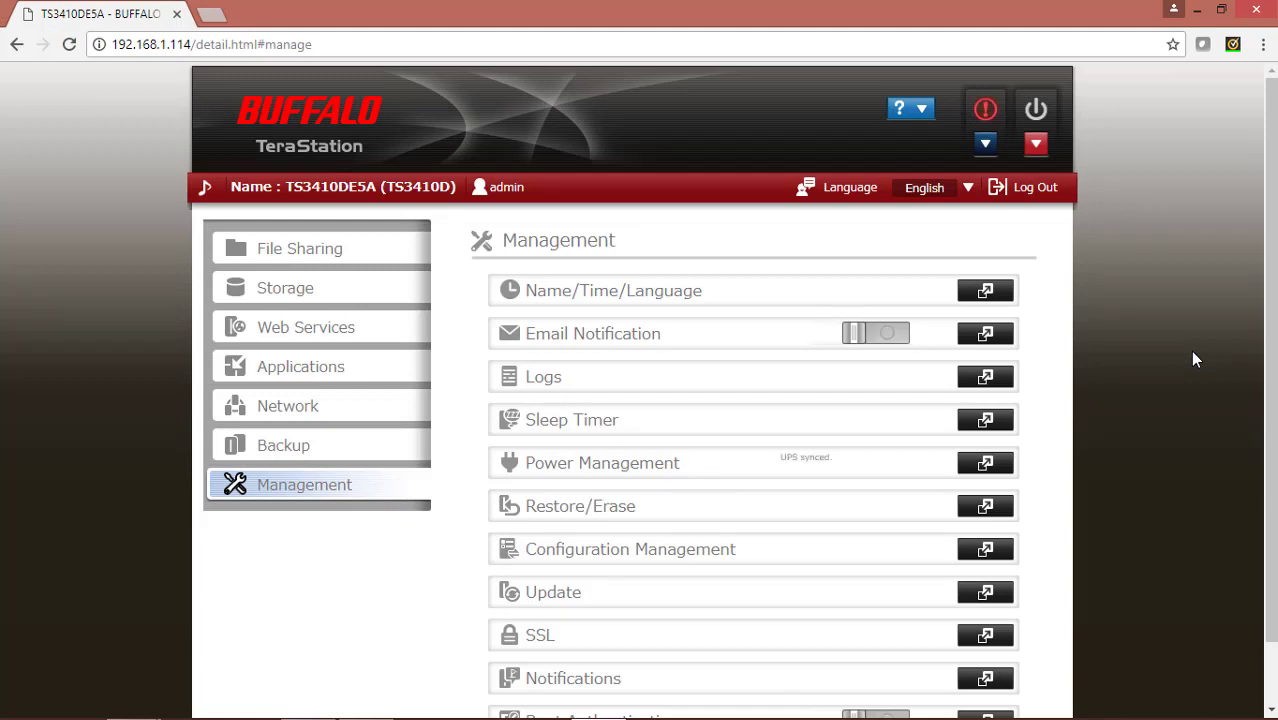
# - Expand the View Status panel to review the NAS status information
pyautogui.click(986, 146)
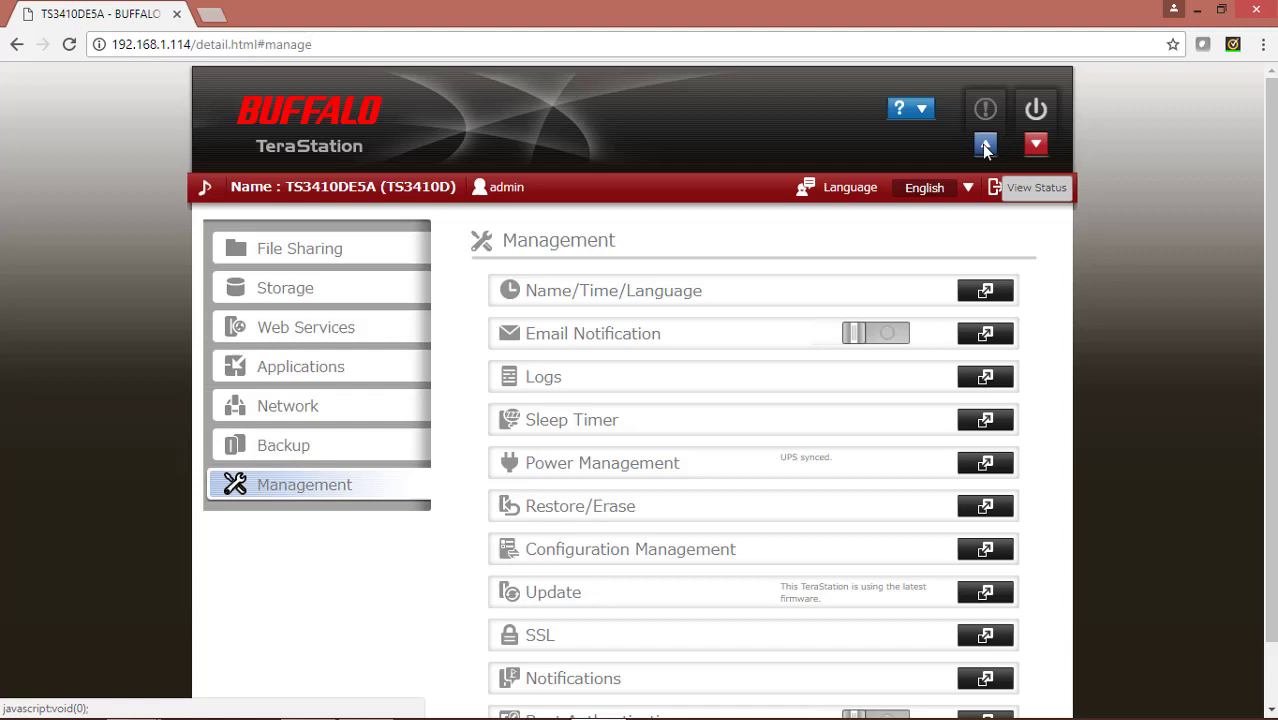
pyautogui.click(985, 147)
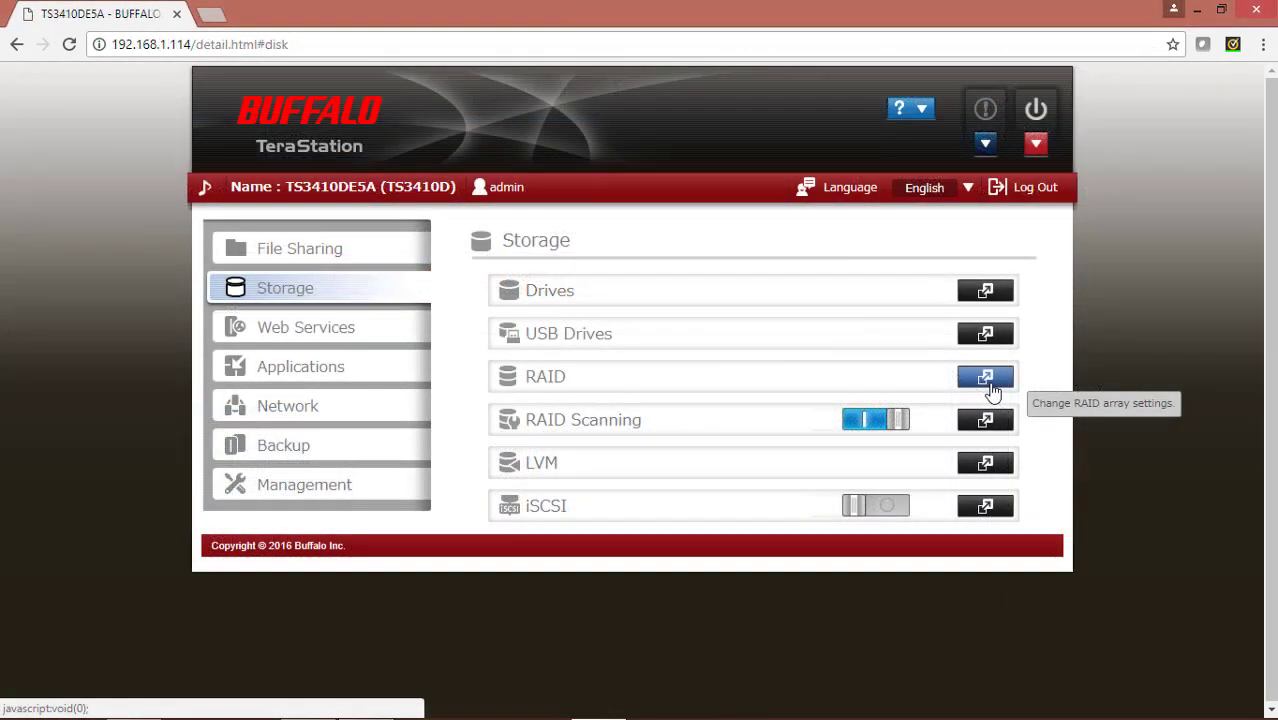
# - In the RAID list, select all four drives for degraded Array 1 and start Recover RAID Array
pyautogui.click(989, 386)
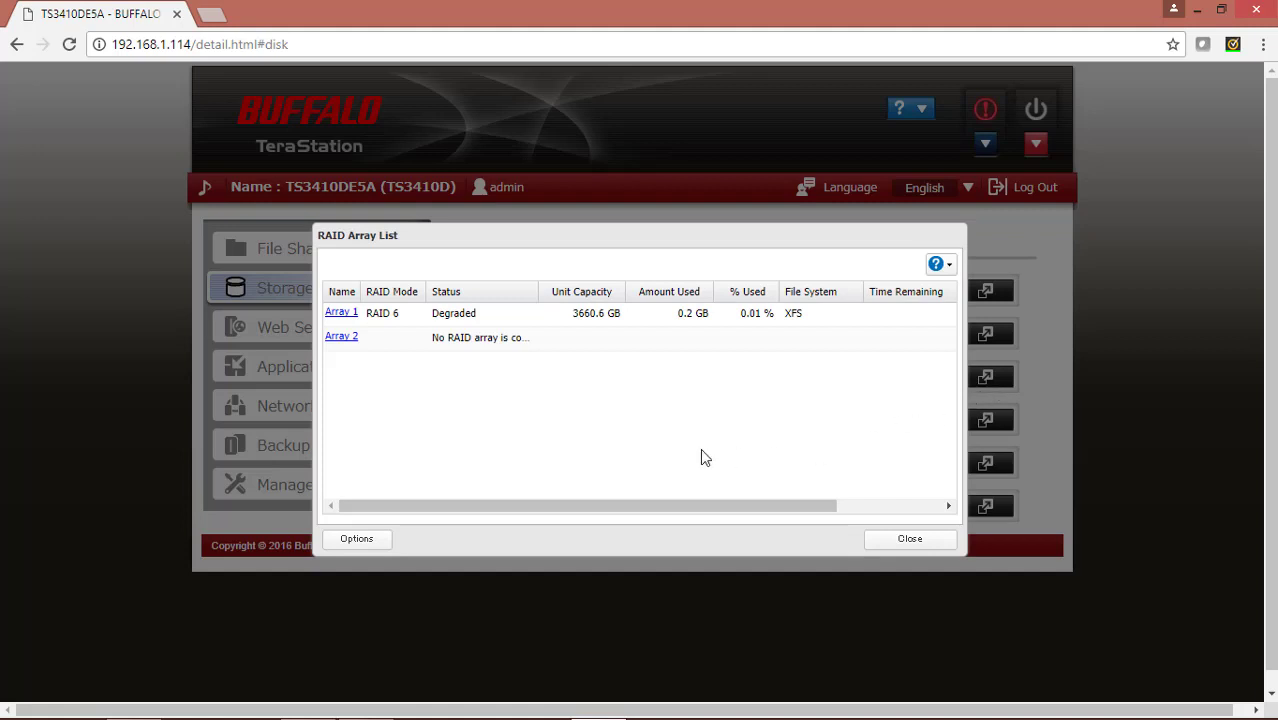
pyautogui.click(333, 318)
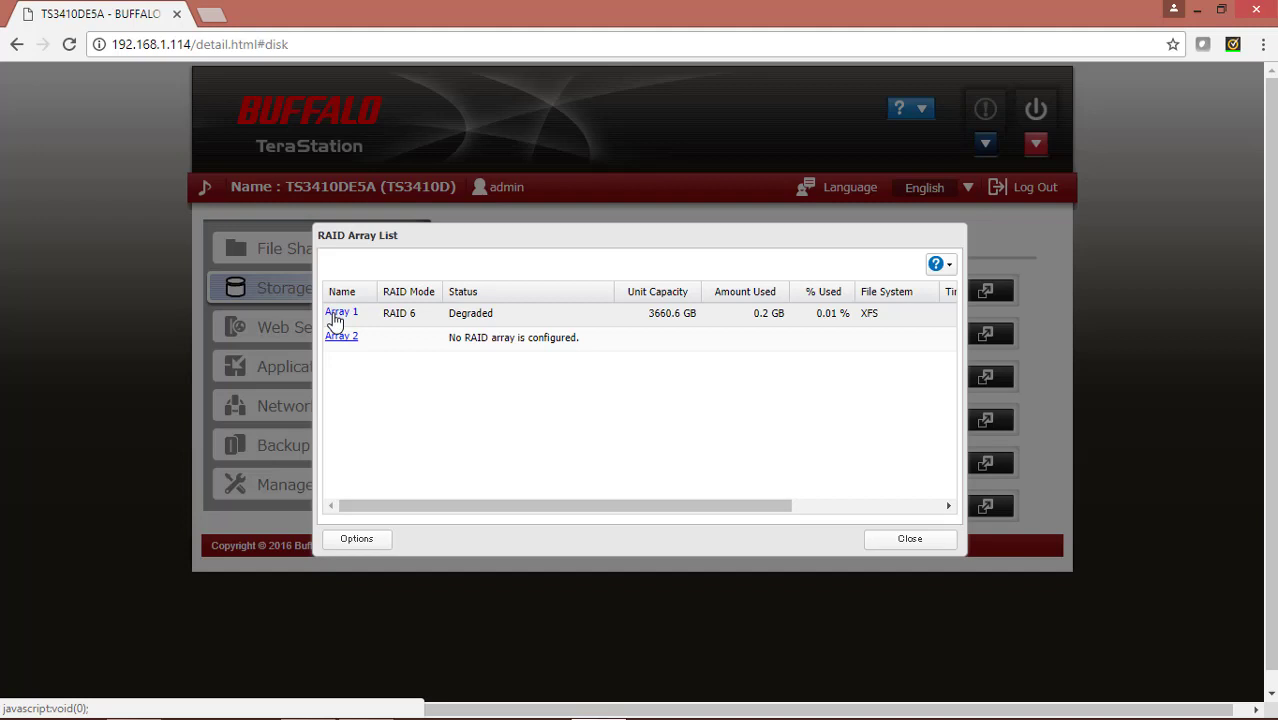
pyautogui.click(338, 318)
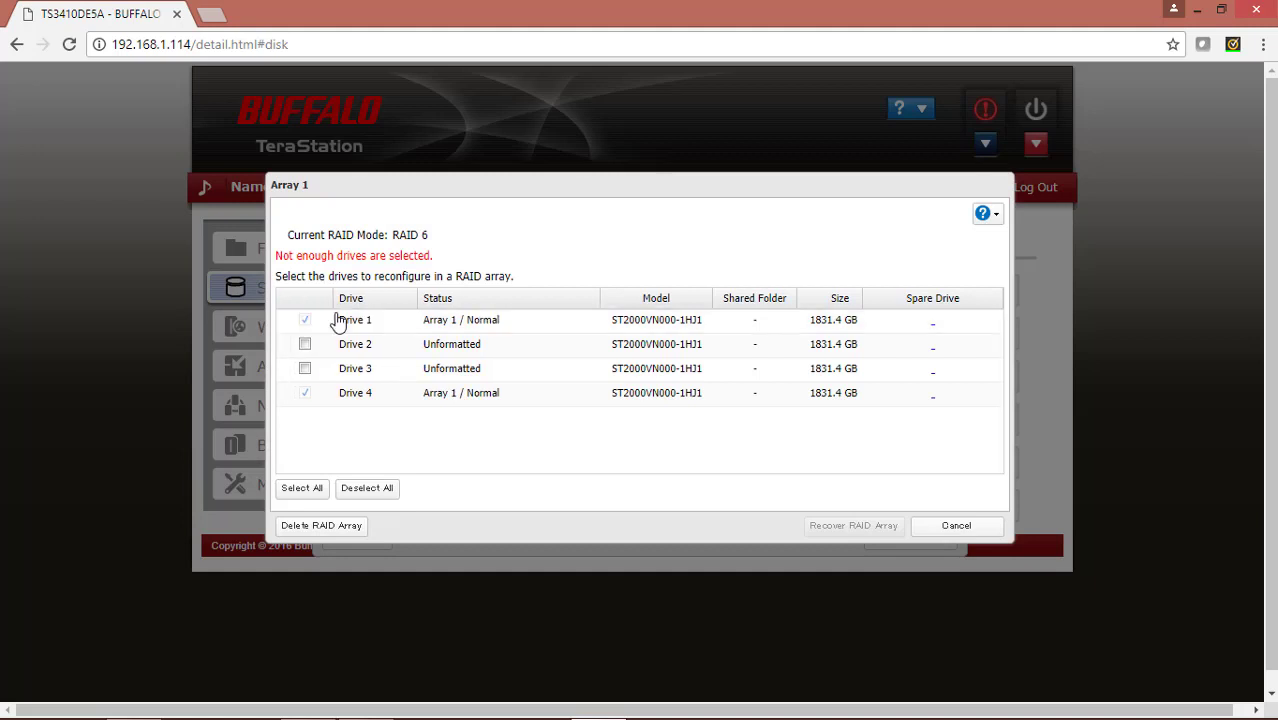
pyautogui.click(308, 492)
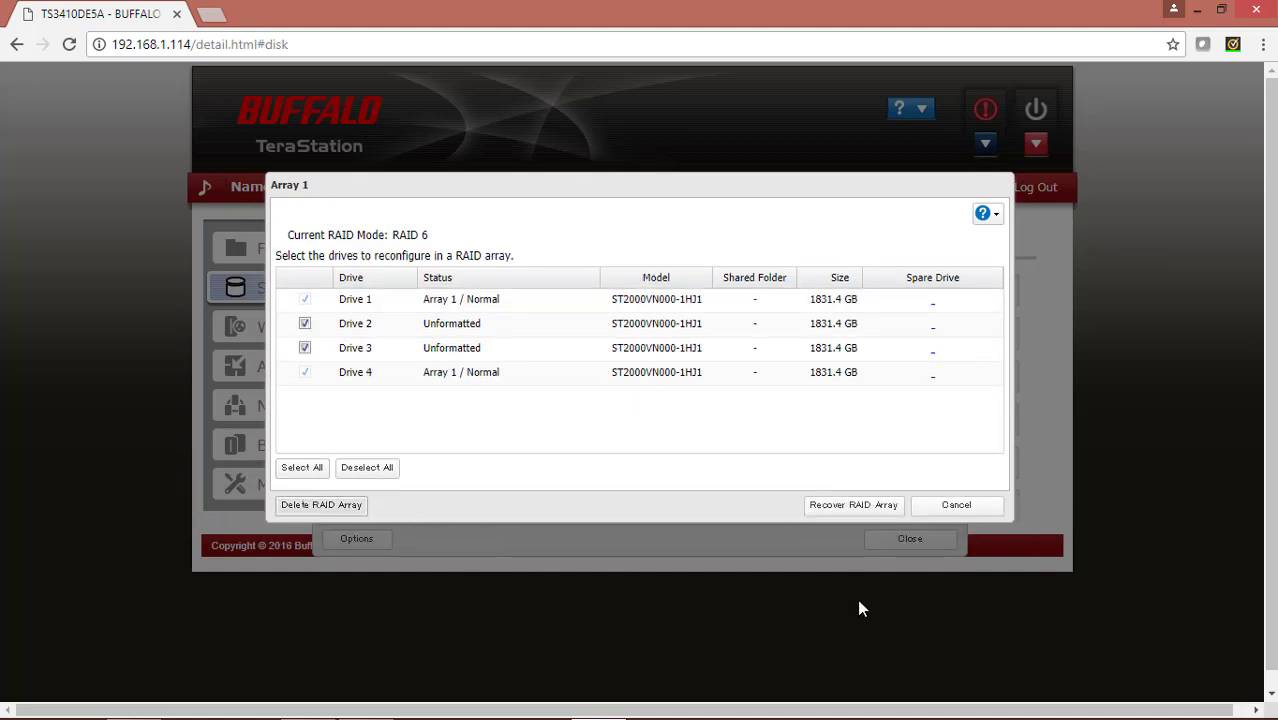
pyautogui.click(886, 510)
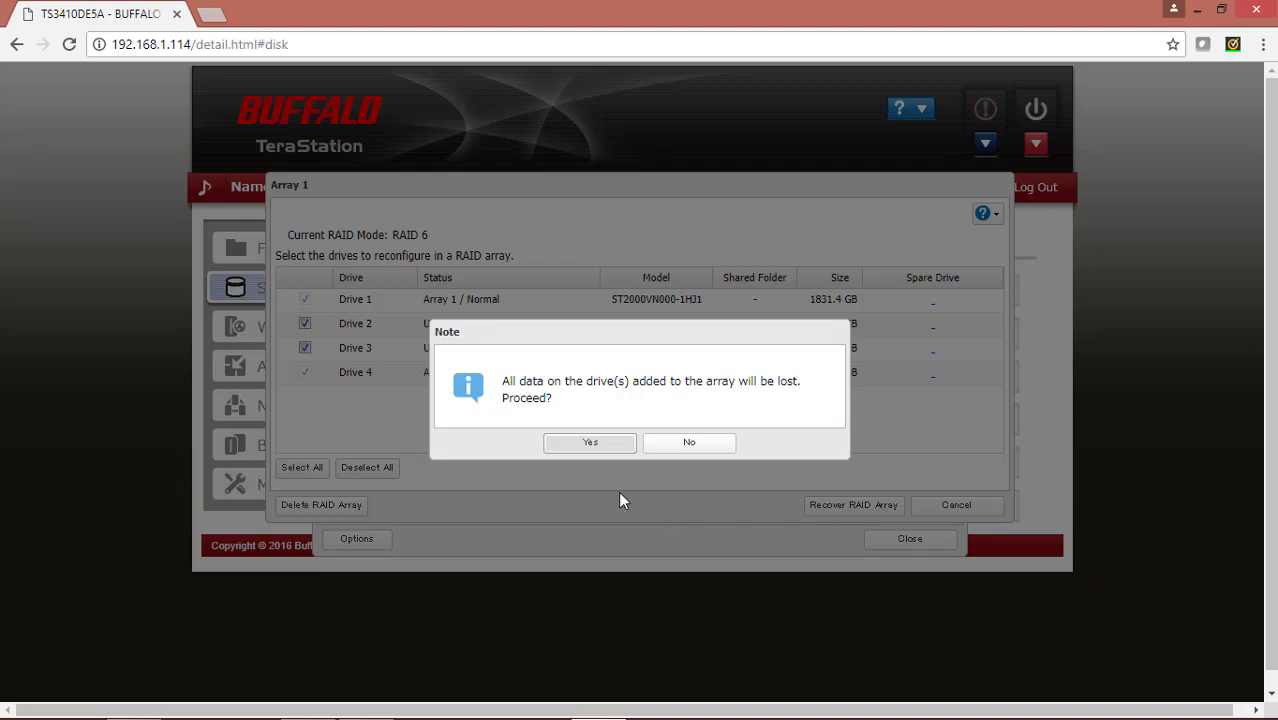
pyautogui.click(600, 449)
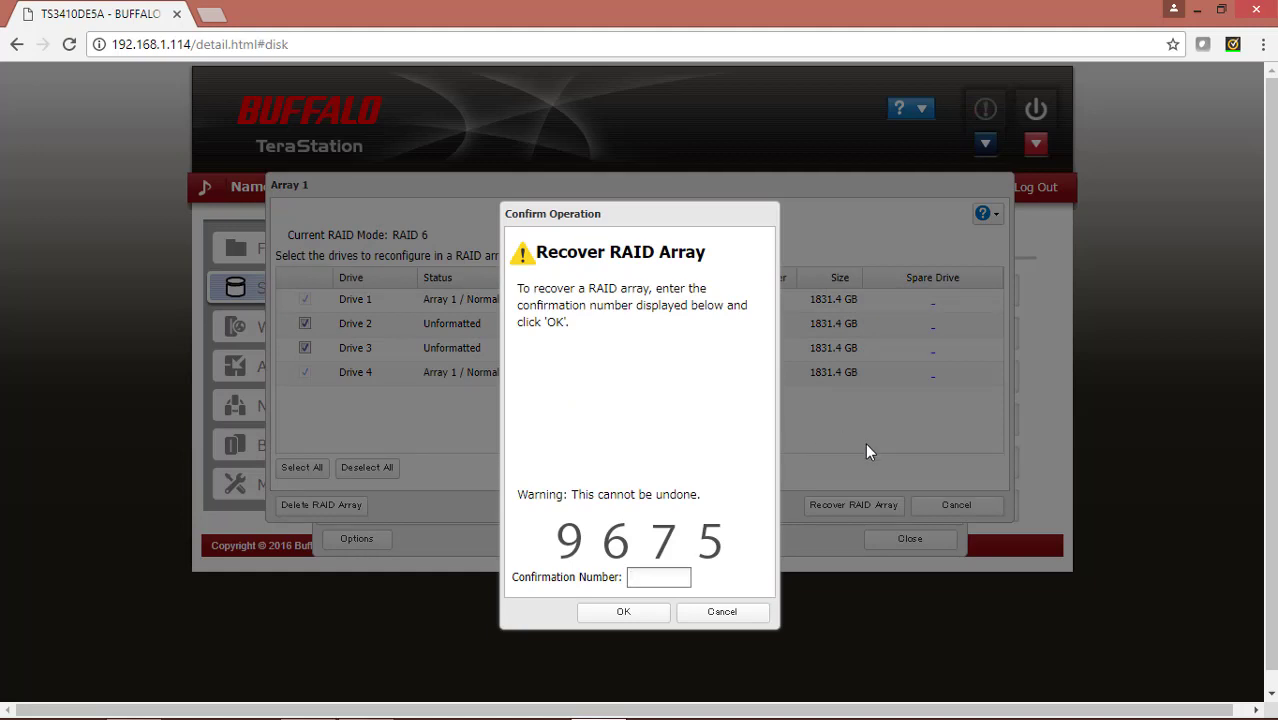
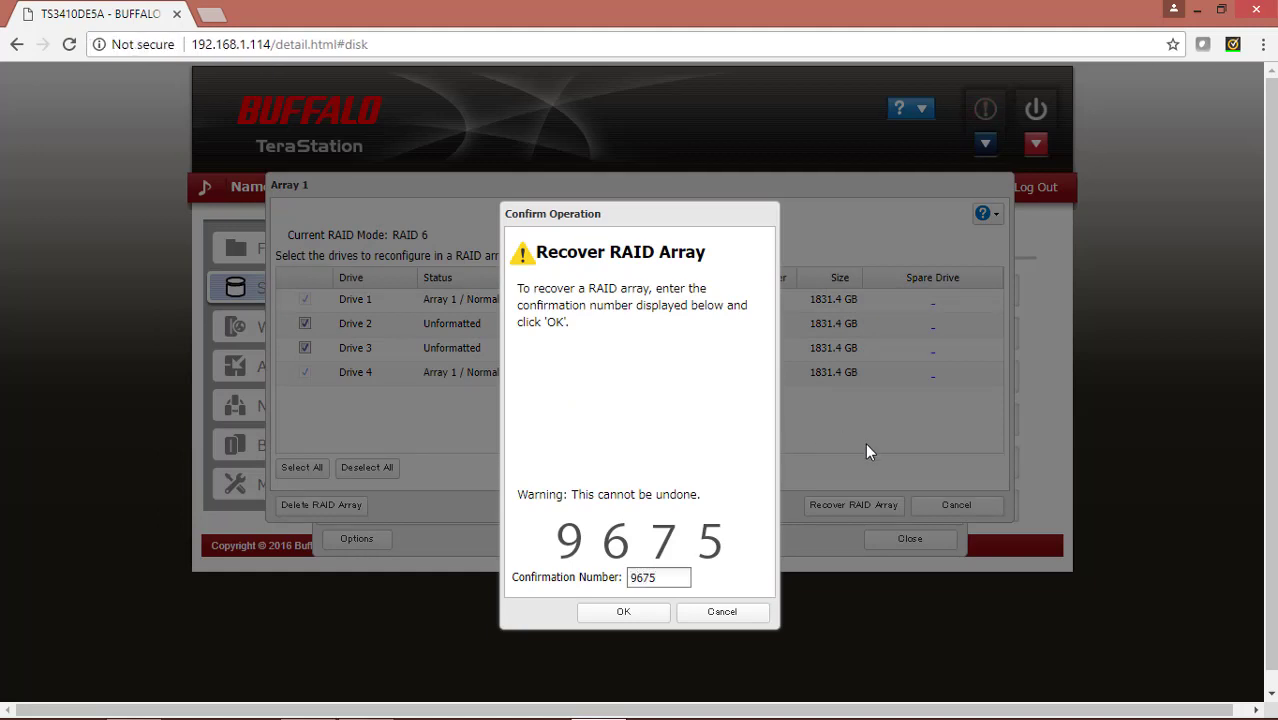
pyautogui.click(634, 614)
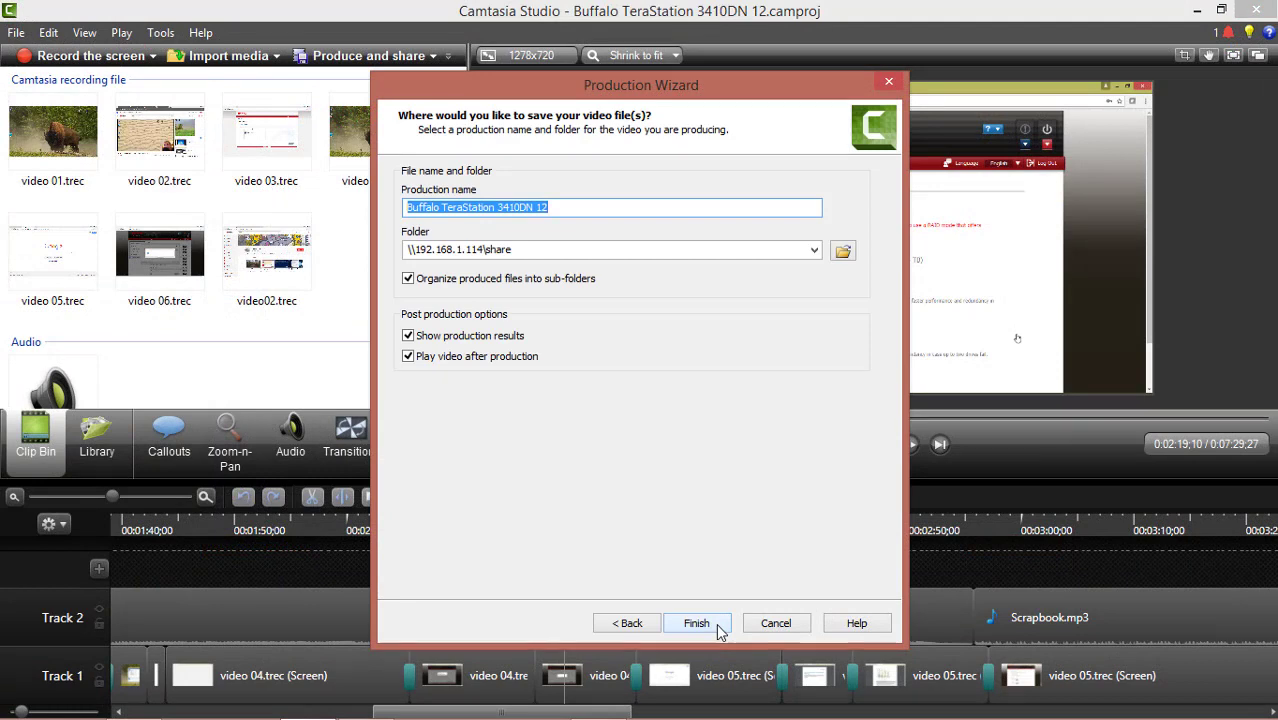
# - Finish the Production Wizard to render project 12 into the network share
pyautogui.click(718, 626)
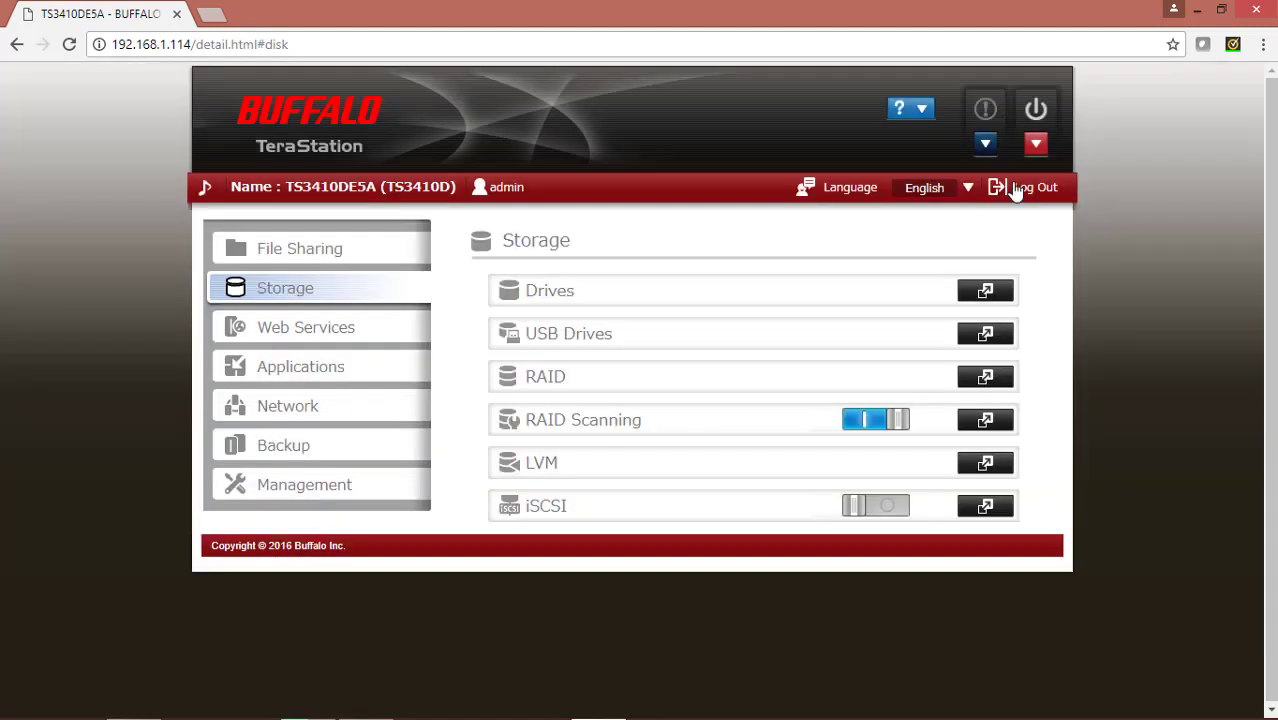
pyautogui.click(987, 145)
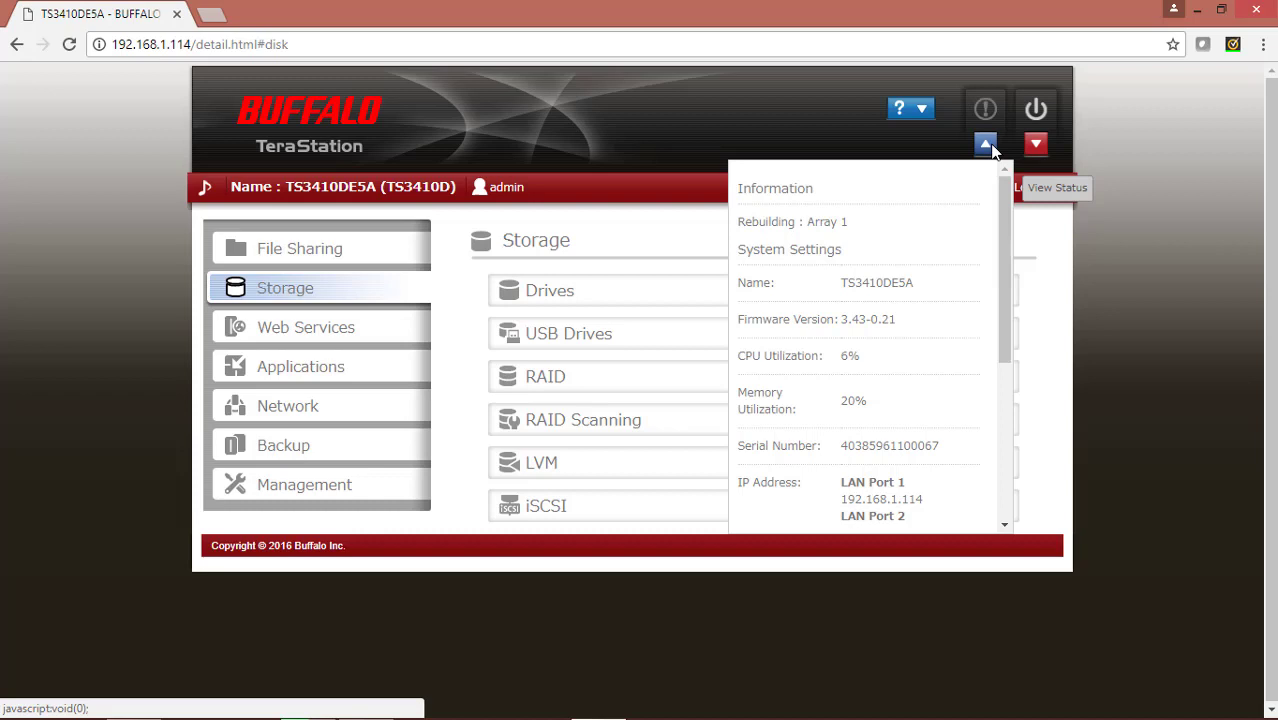
pyautogui.click(991, 148)
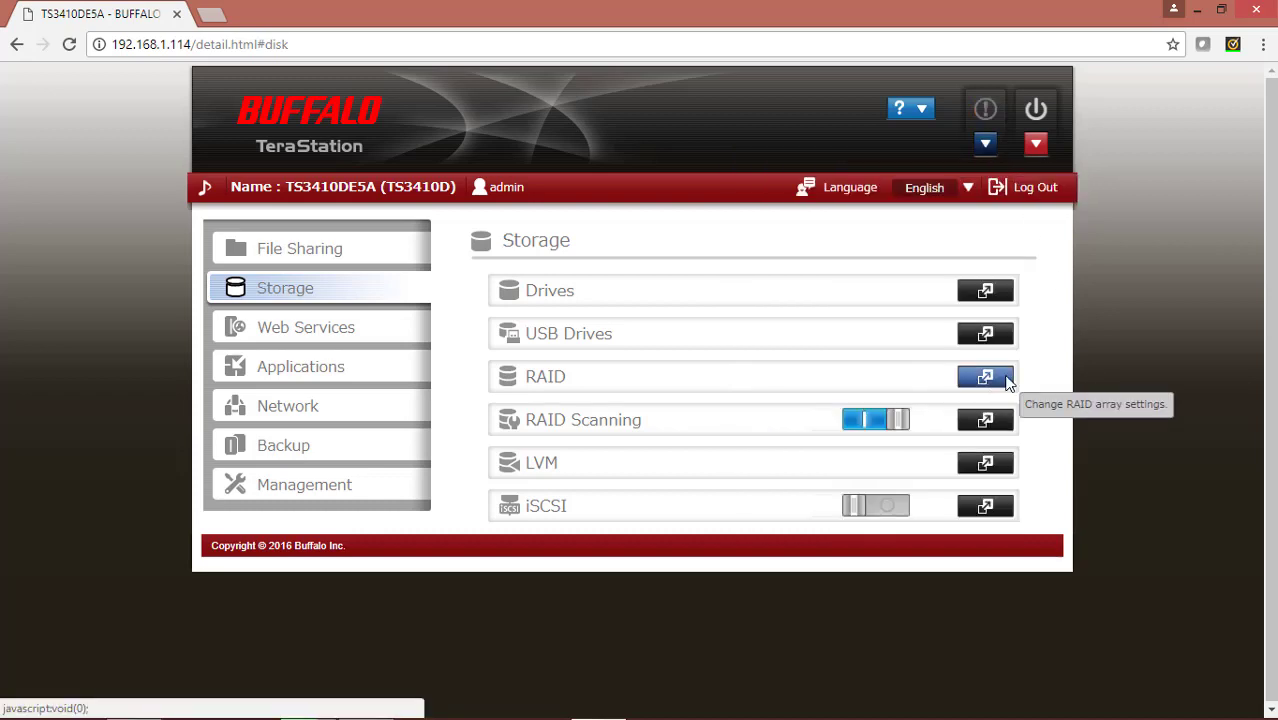
pyautogui.click(996, 382)
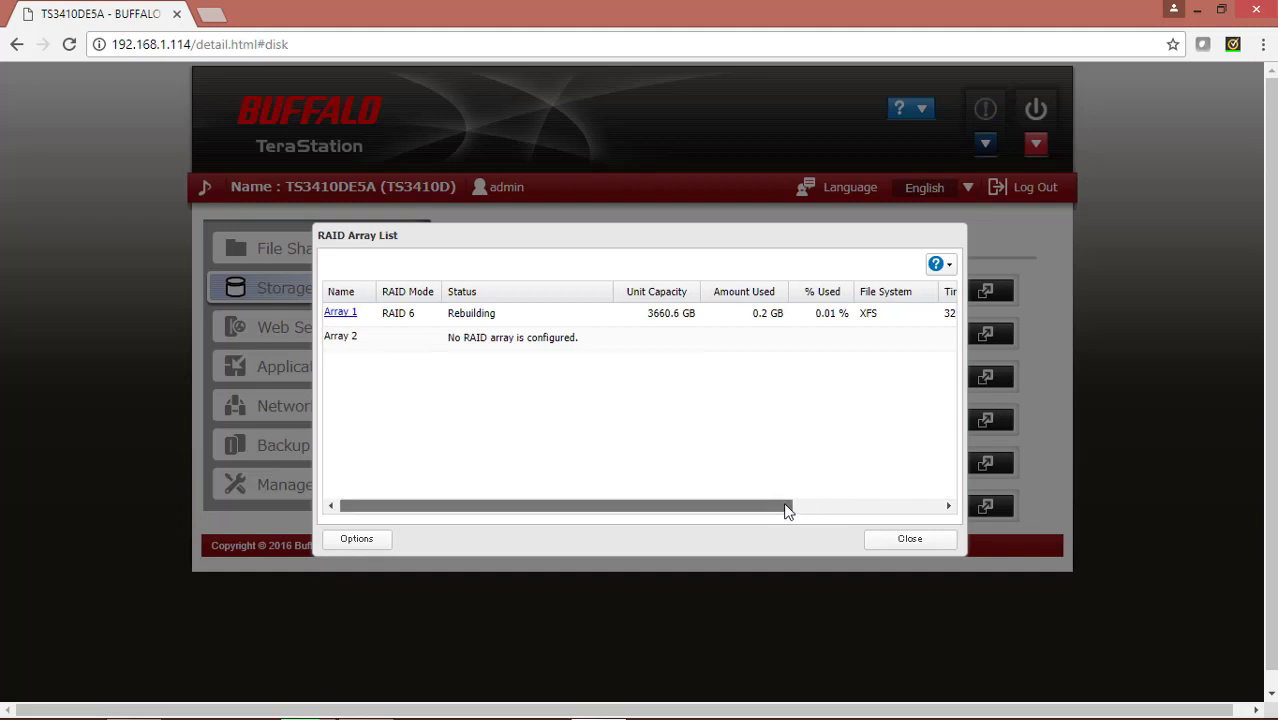
pyautogui.moveTo(783, 511); pyautogui.dragTo(934, 506)
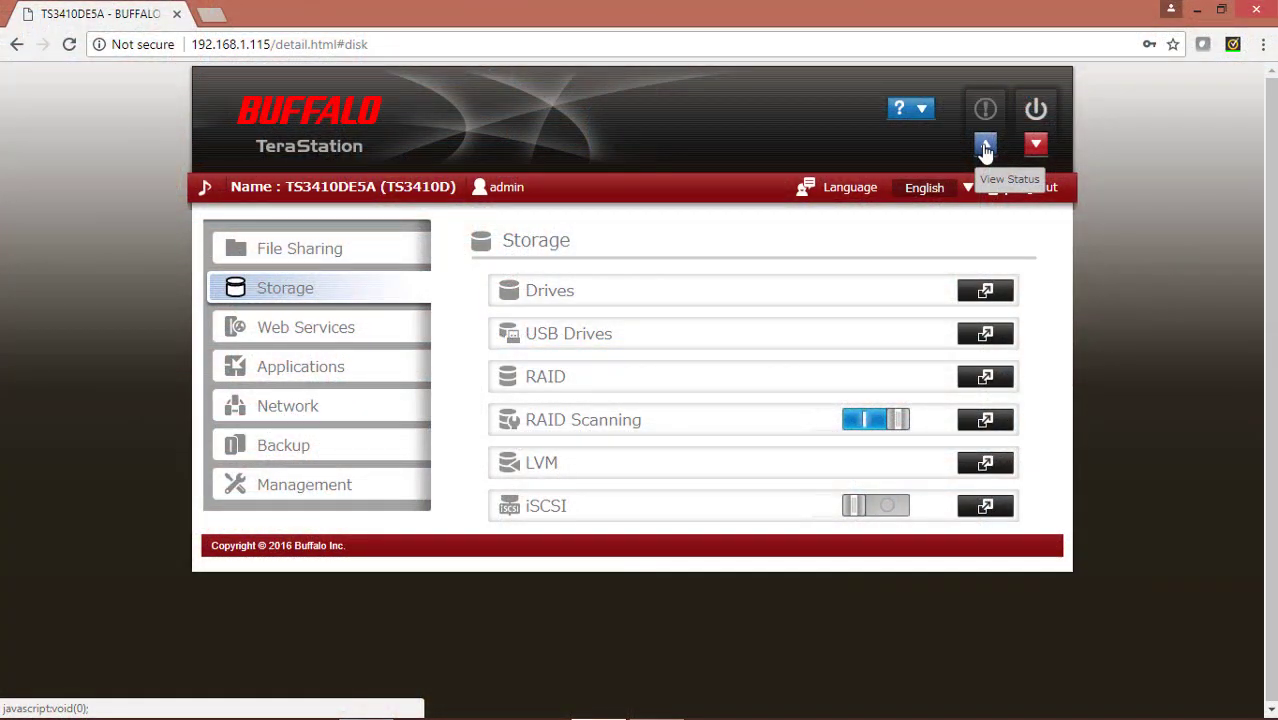
# - Check the NAS status and confirm Array 1 reads Normal in the RAID list
pyautogui.click(985, 148)
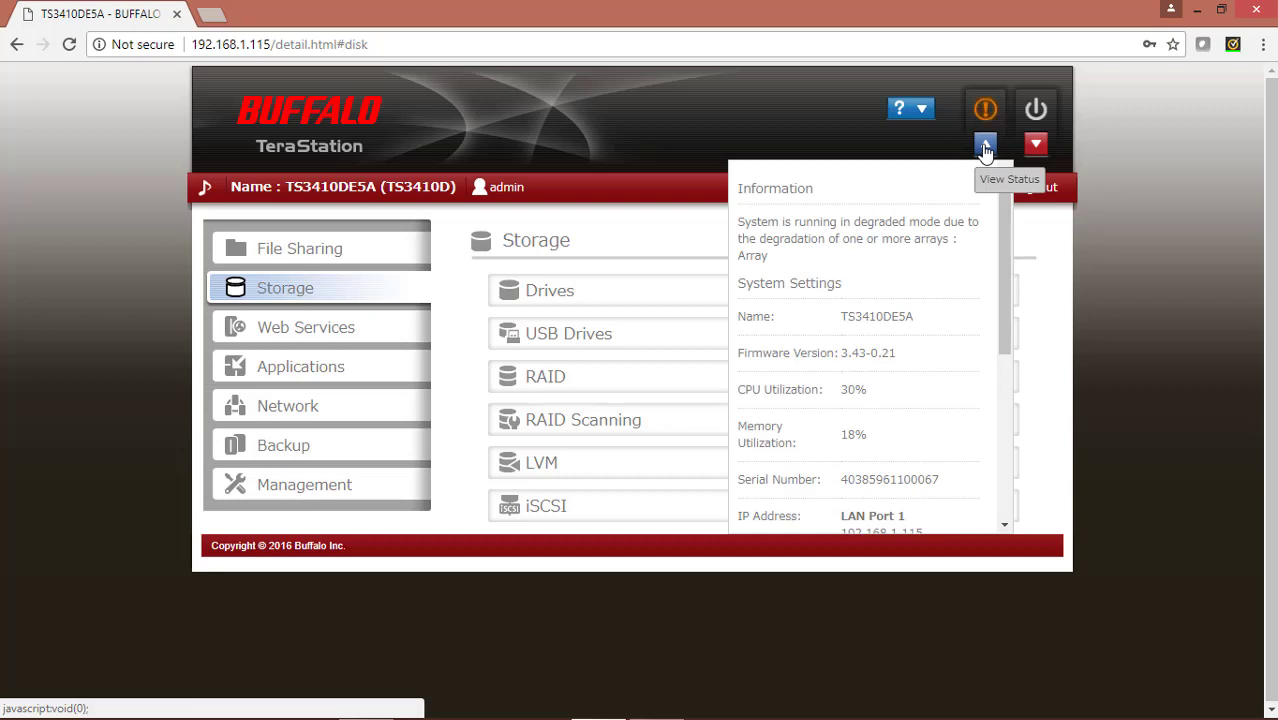
pyautogui.click(1008, 385)
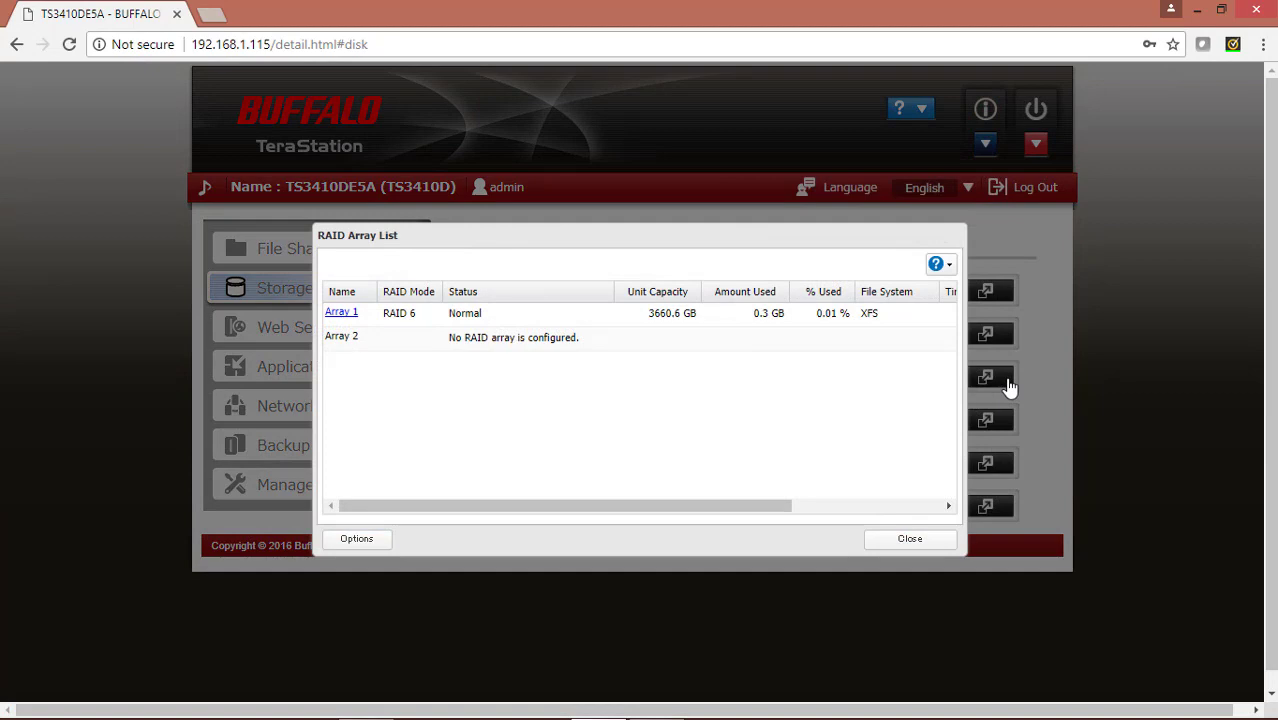
pyautogui.press('Escape')
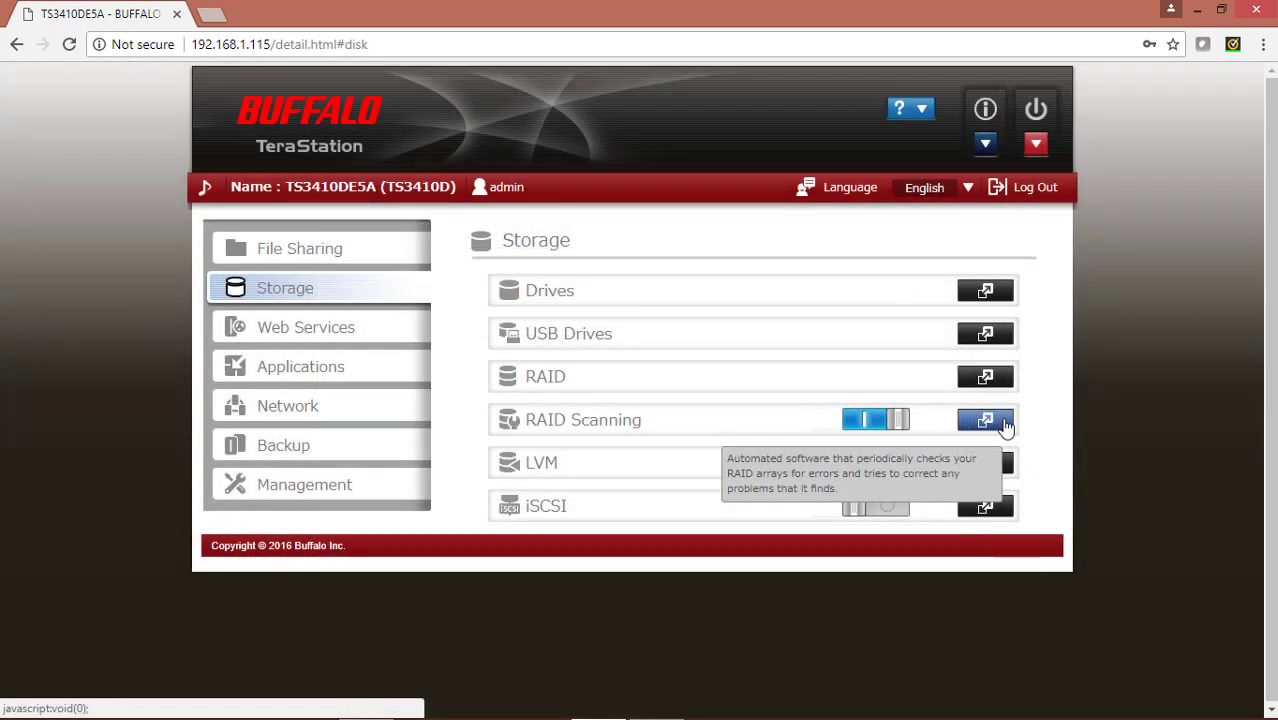
# - Set the RAID scan to run immediately and save the setting
pyautogui.click(1005, 425)
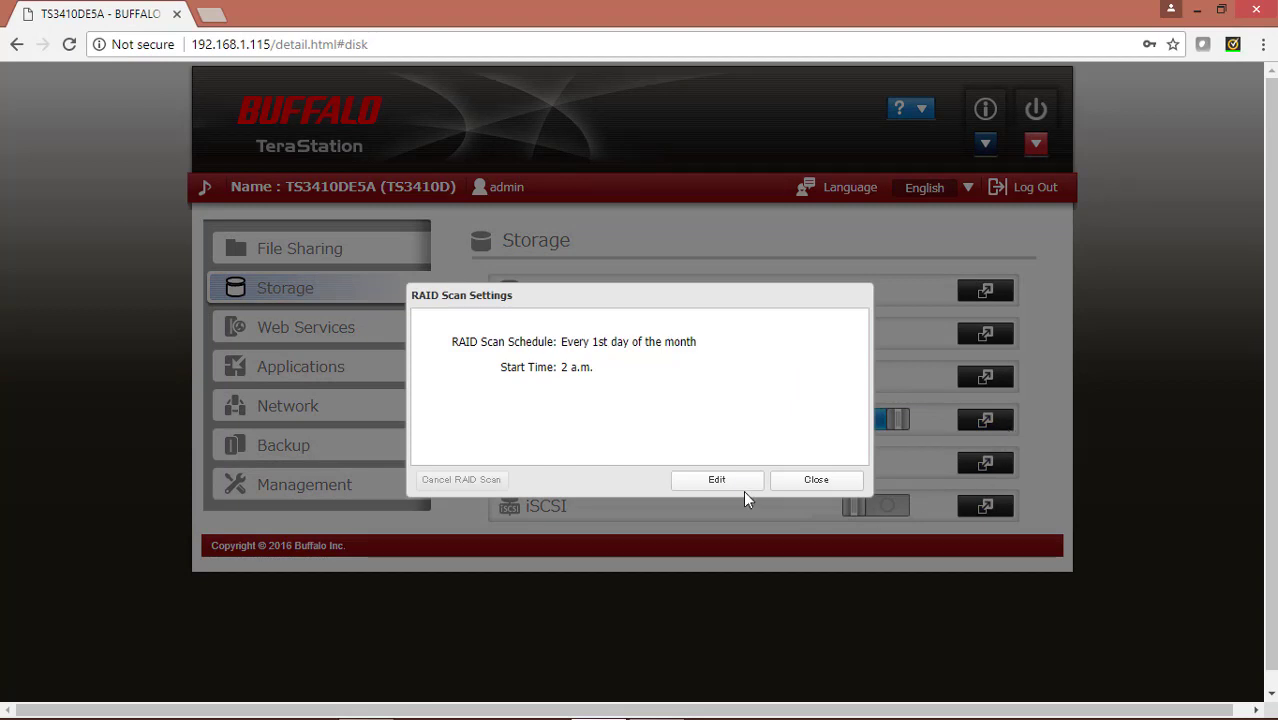
pyautogui.click(743, 487)
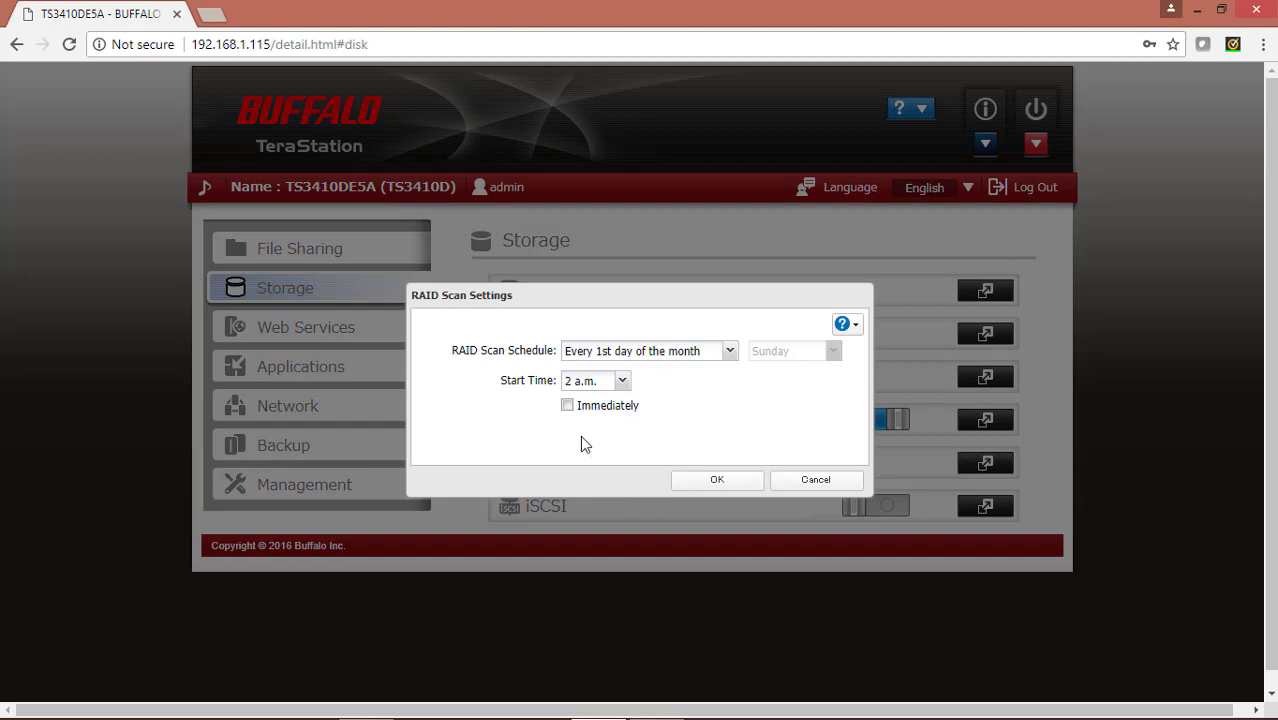
pyautogui.click(567, 406)
pyautogui.click(699, 488)
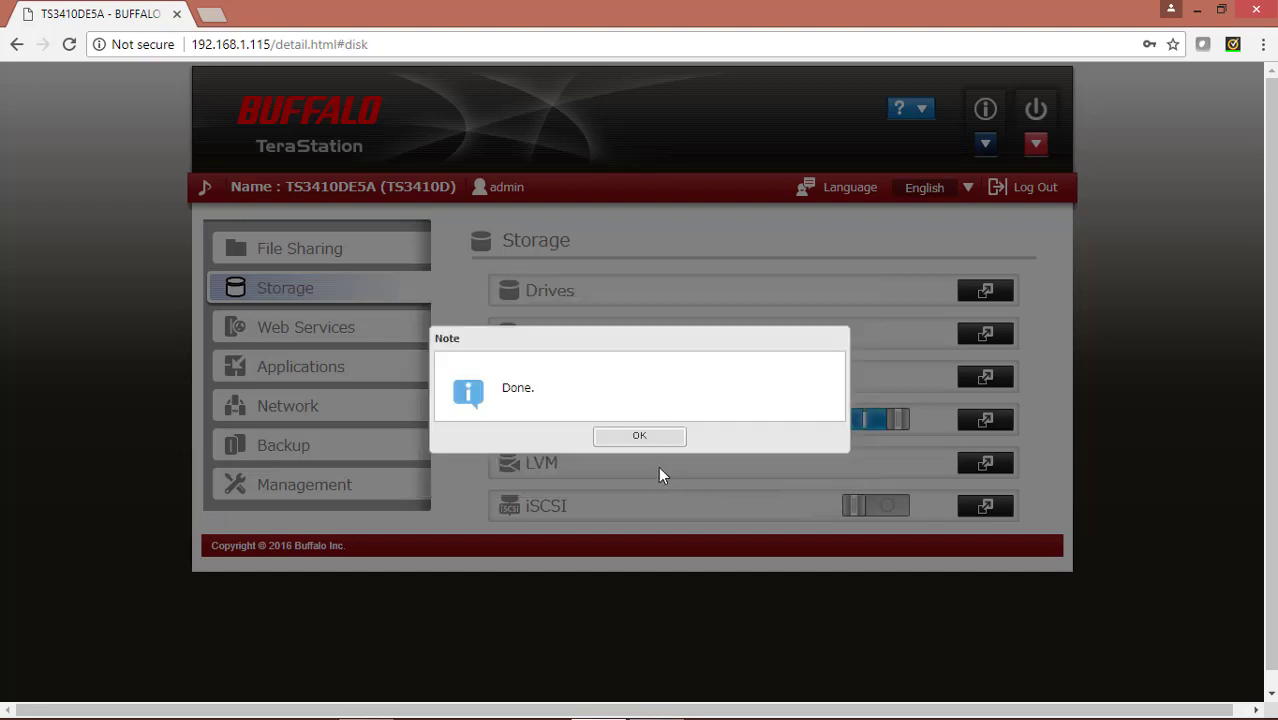
pyautogui.click(650, 440)
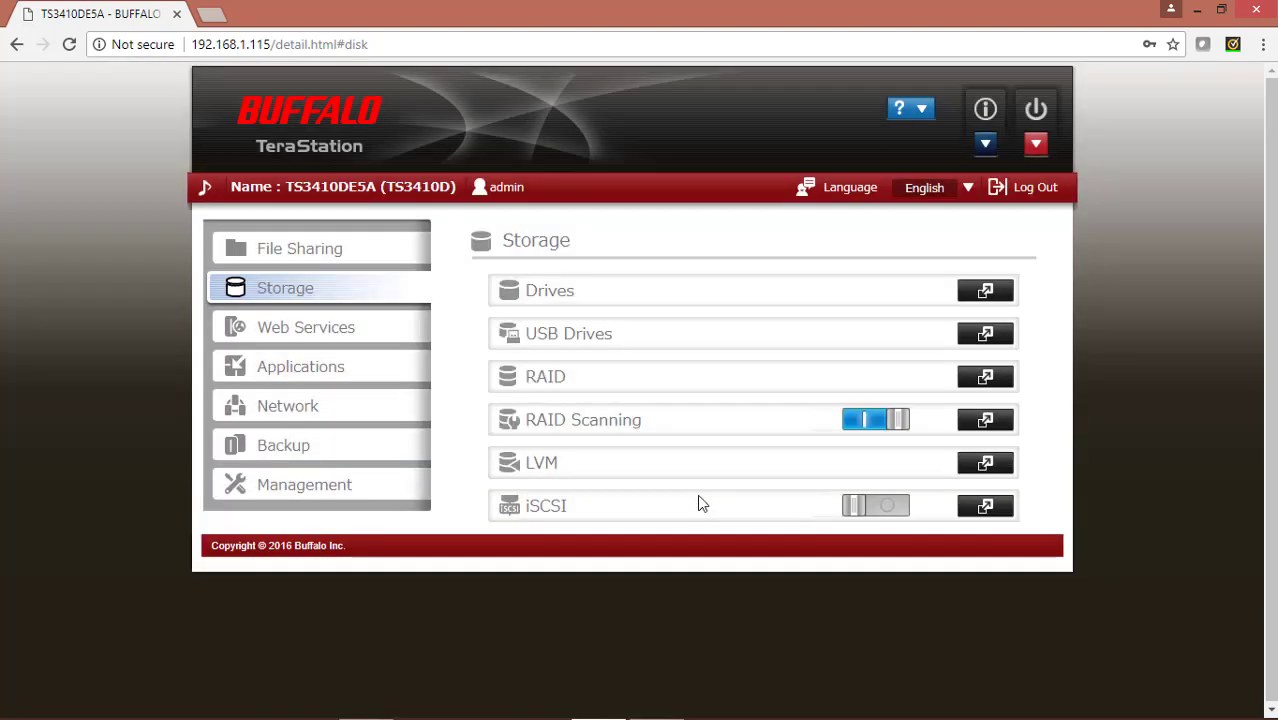
# - View Array 1's scan progress: 0.1% done, 309 minutes left
pyautogui.click(987, 385)
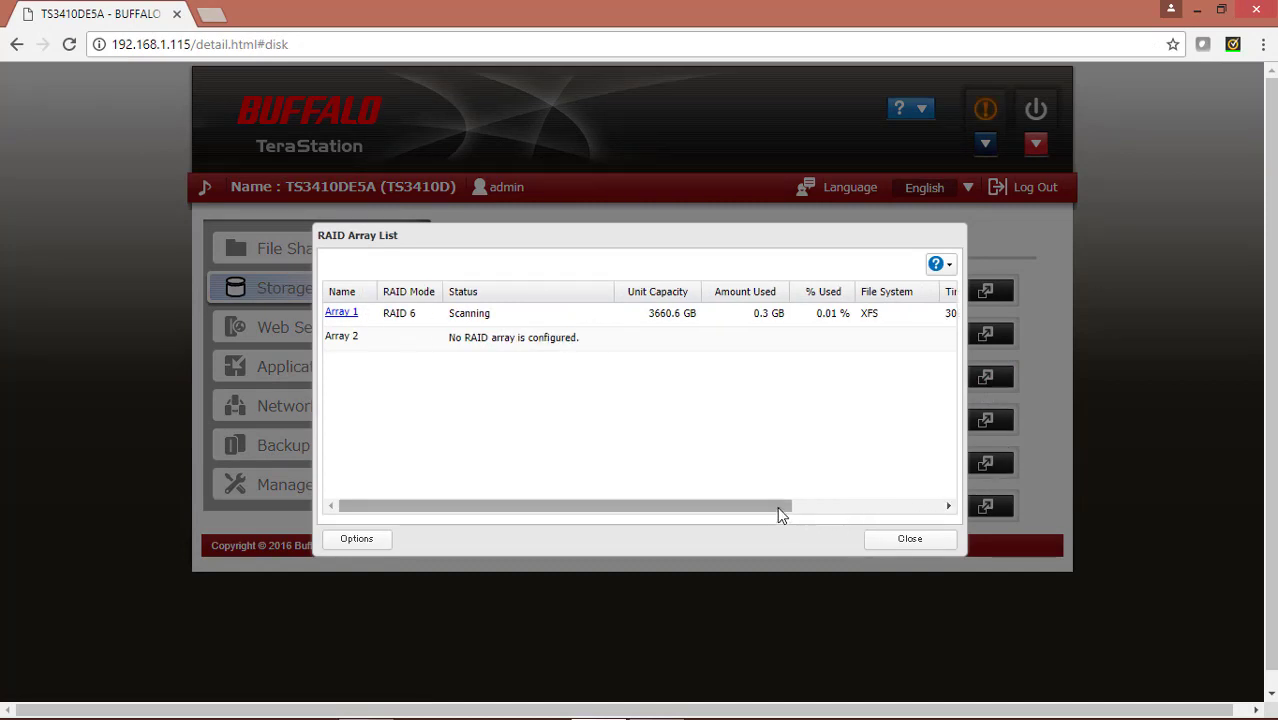
pyautogui.moveTo(778, 511); pyautogui.dragTo(938, 520)
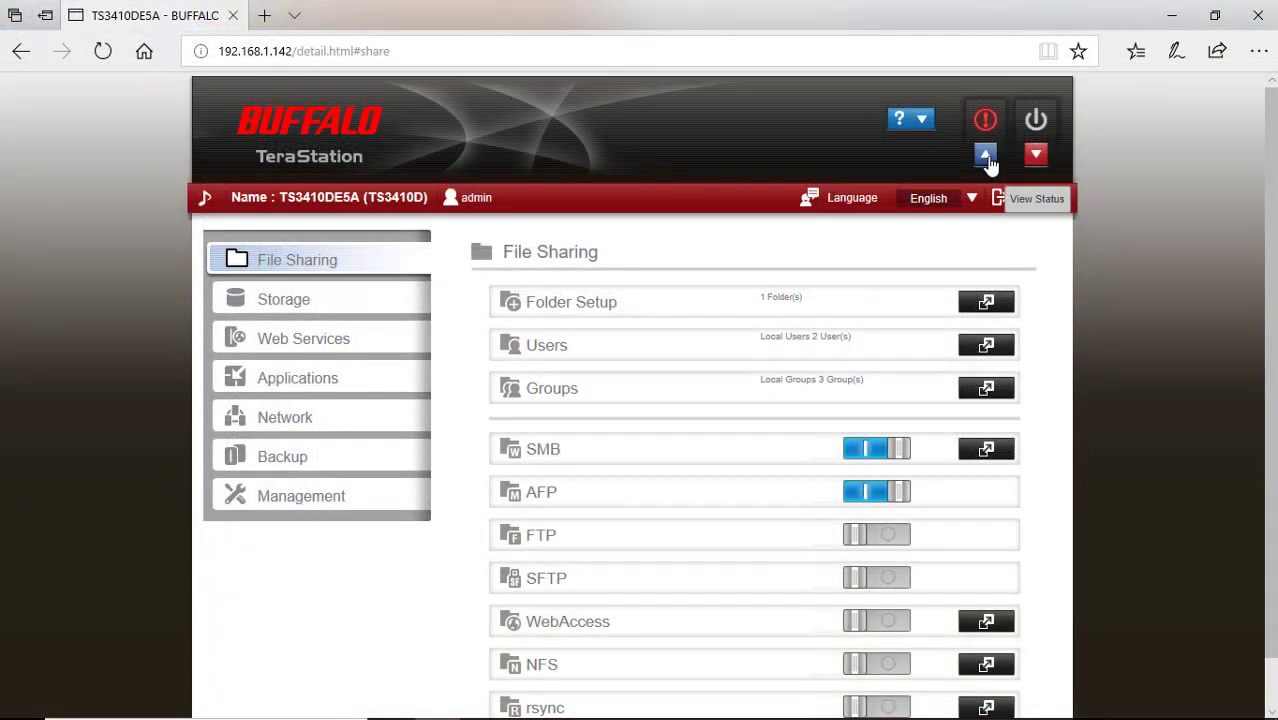
# - Recheck the RAID list and confirm Array 1 (RAID 6) shows Normal status
pyautogui.click(986, 158)
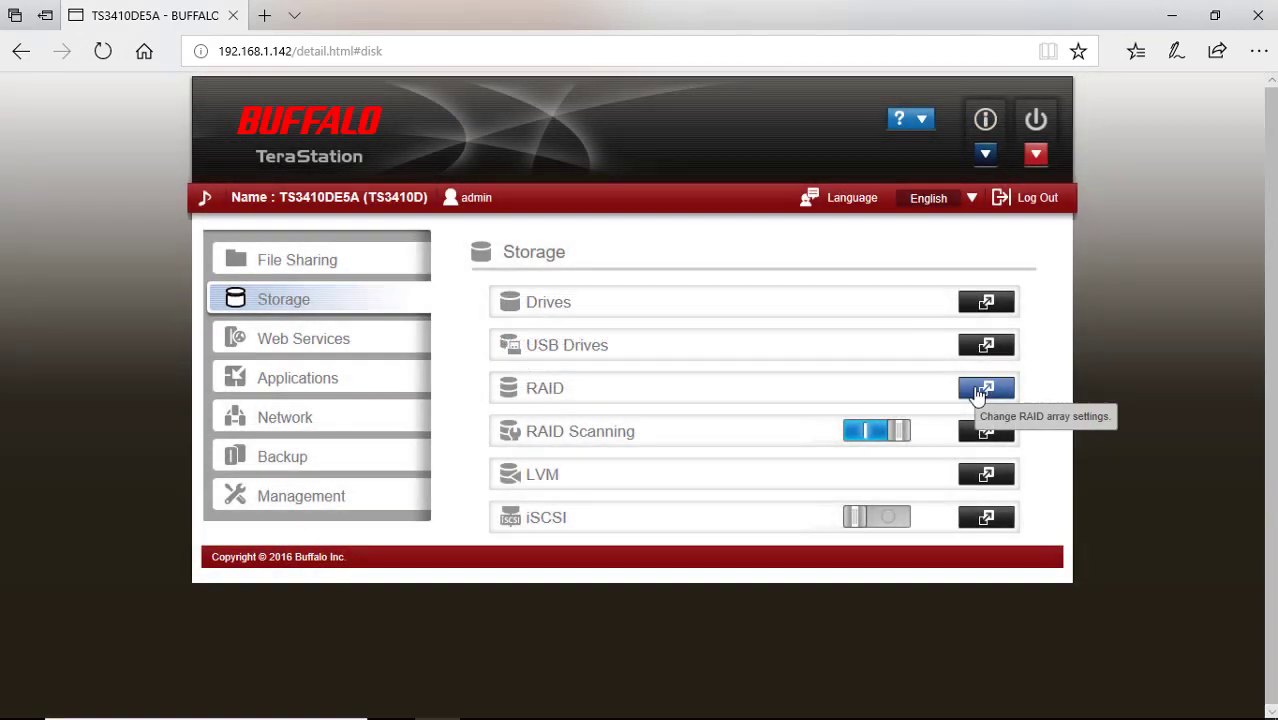
pyautogui.click(976, 391)
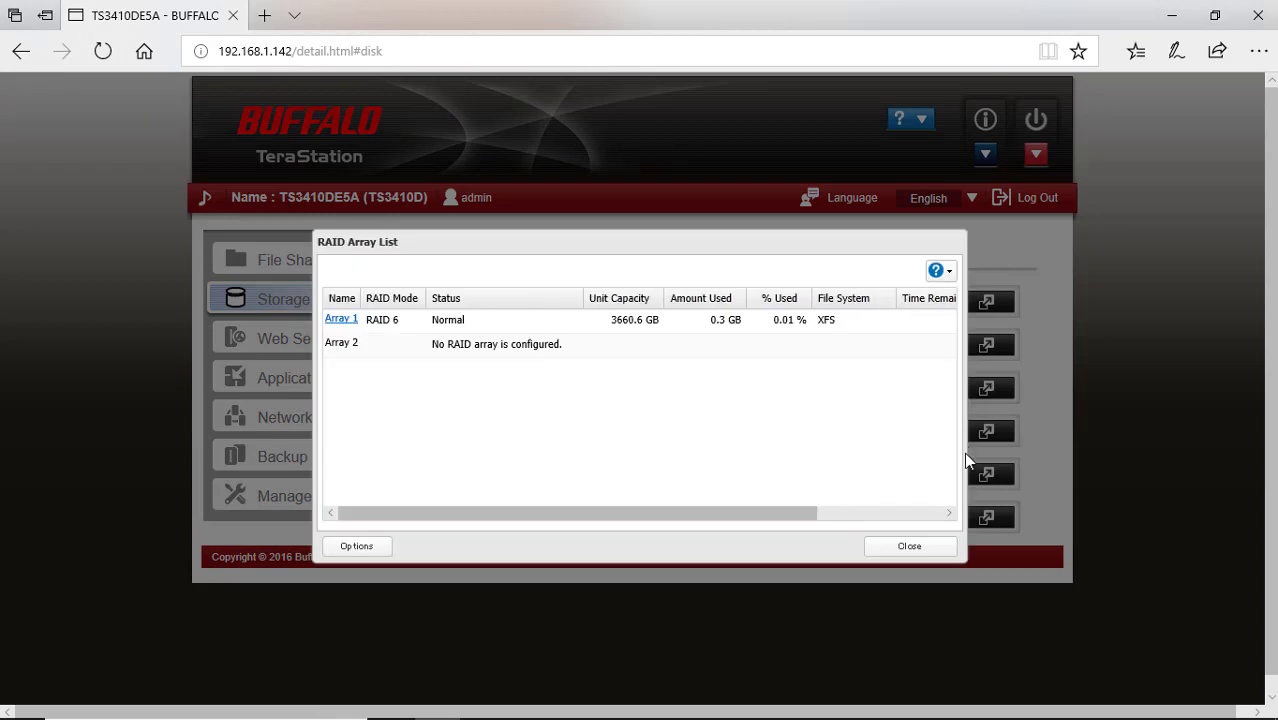
pyautogui.moveTo(795, 520); pyautogui.dragTo(945, 517)
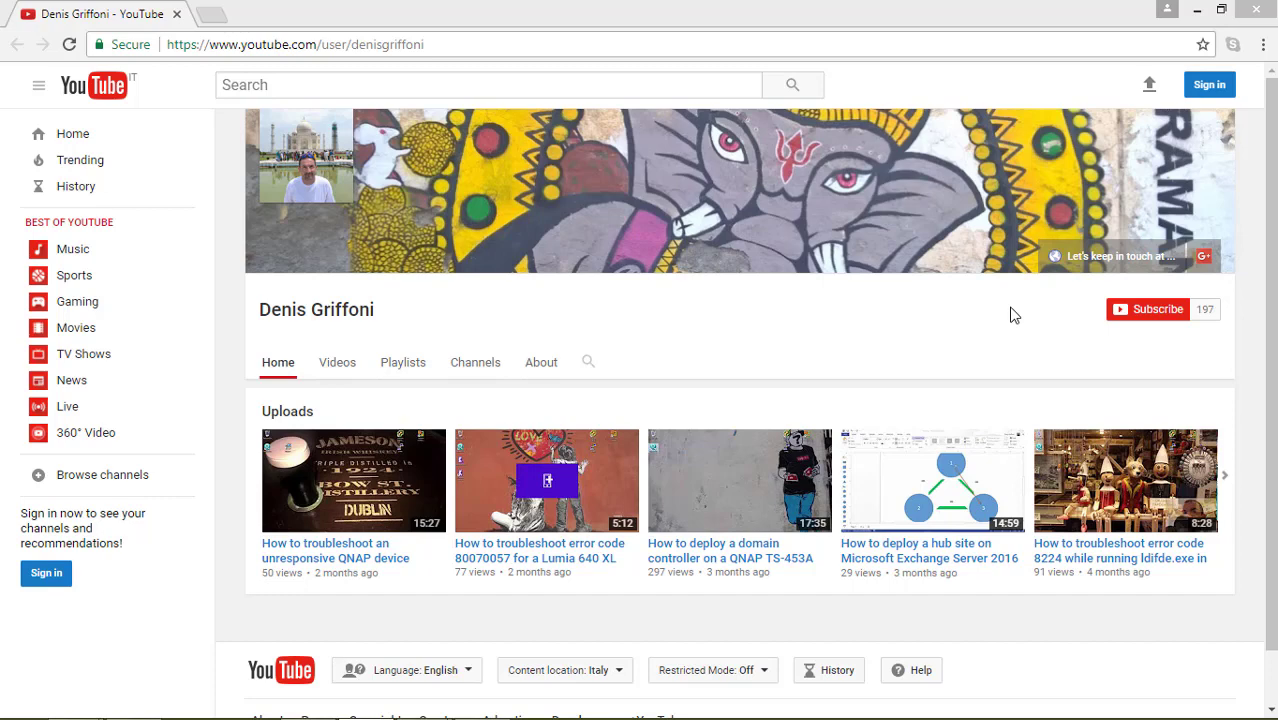
# - Follow the banner's "Let's keep in touch" link to the troubleshooting website
pyautogui.click(1100, 262)
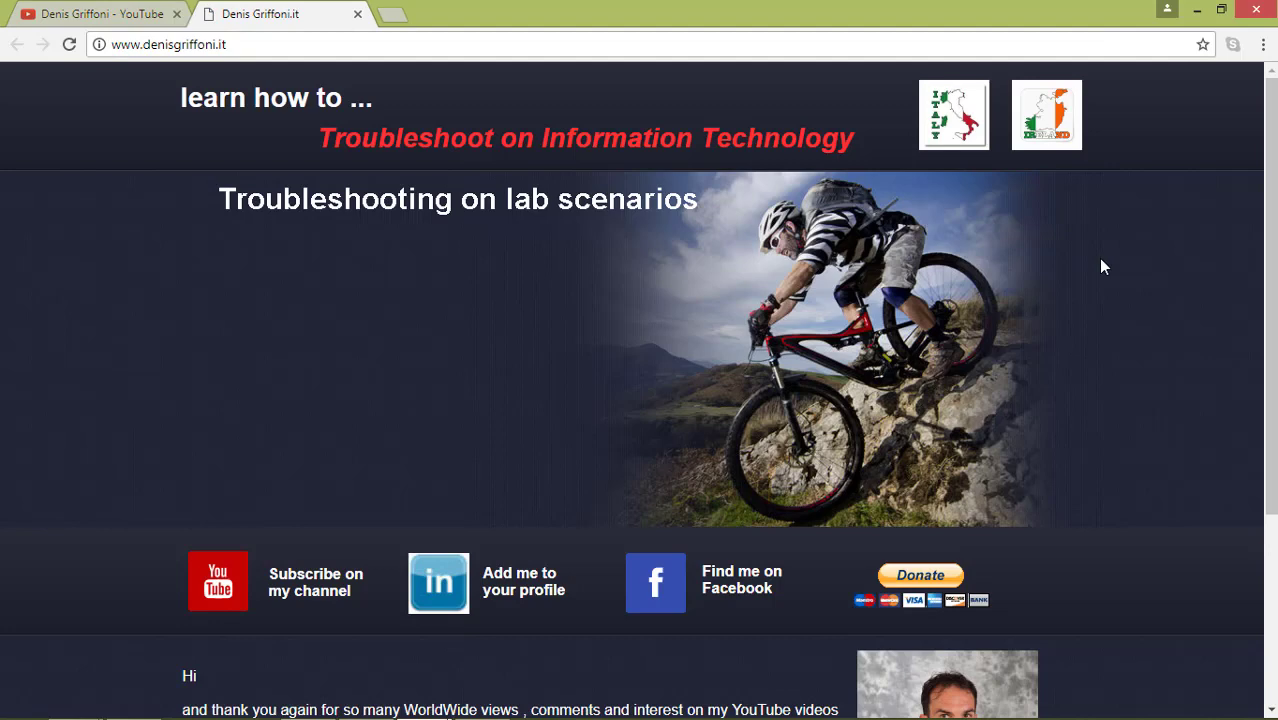